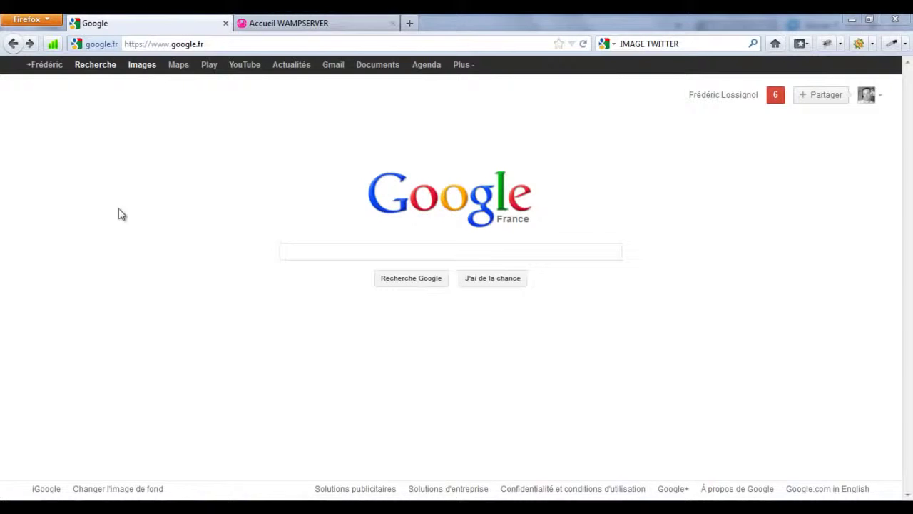
Search Google Images for "LOGO TWITTER" and locate the blue bird image twitter-logo-650x474.jpg
{"action": "left_click", "coordinate": [300, 251]}
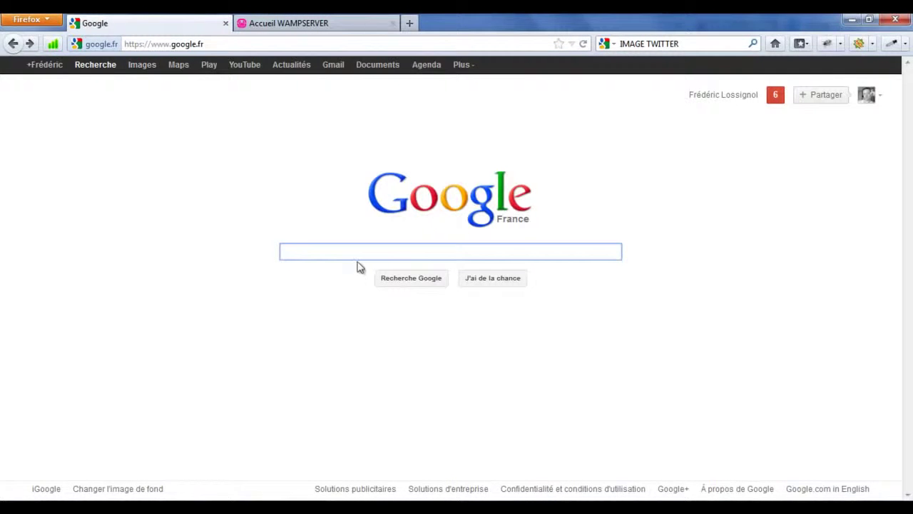
{"action": "type", "text": "LOGO TWI"}
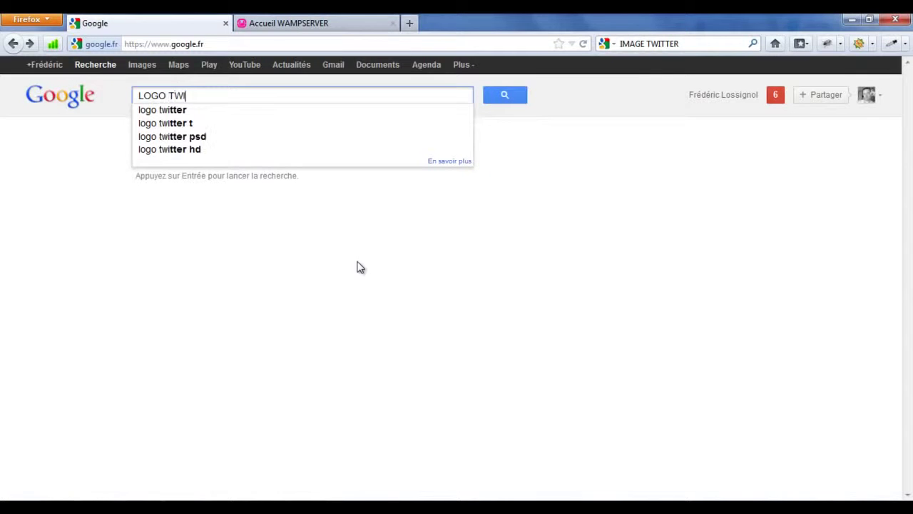
{"action": "type", "text": "TTER"}
{"action": "key", "text": "Return"}
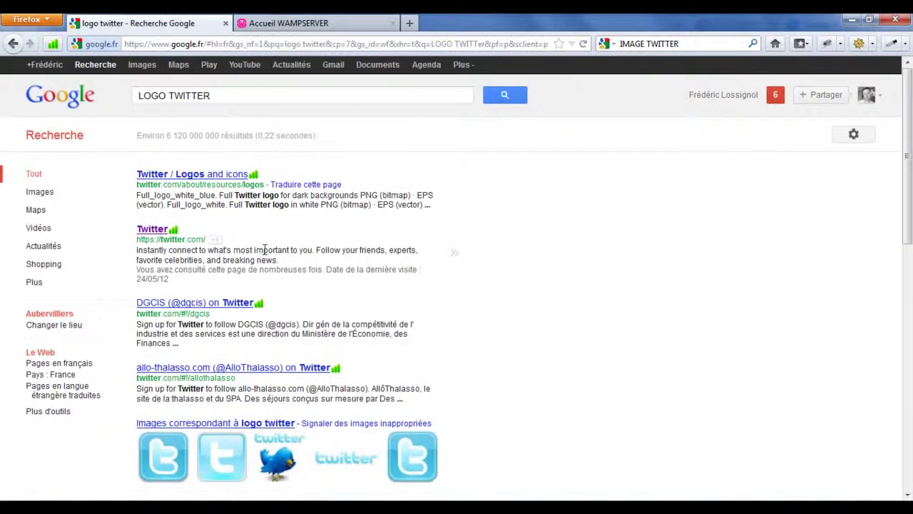
{"action": "left_click", "coordinate": [142, 65]}
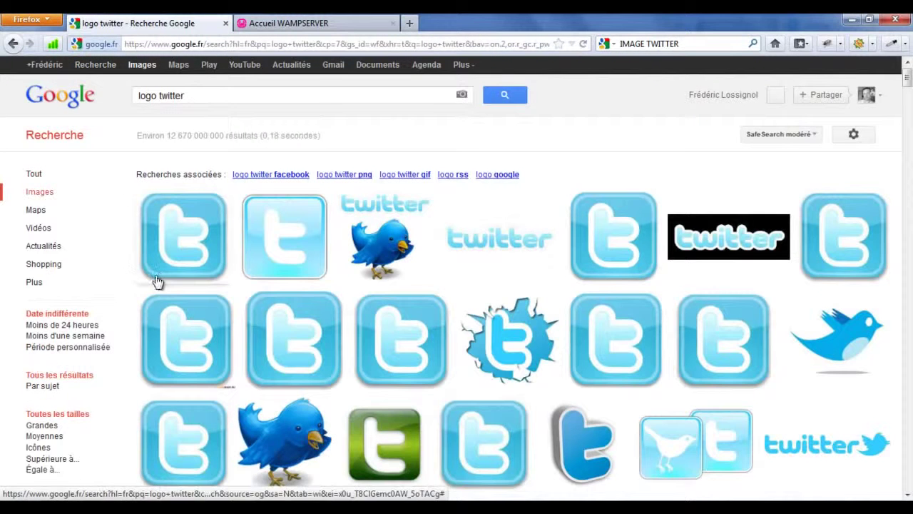
{"action": "scroll", "coordinate": [132, 235], "scroll_direction": "down", "scroll_amount": 10}
{"action": "mouse_move", "coordinate": [173, 241]}
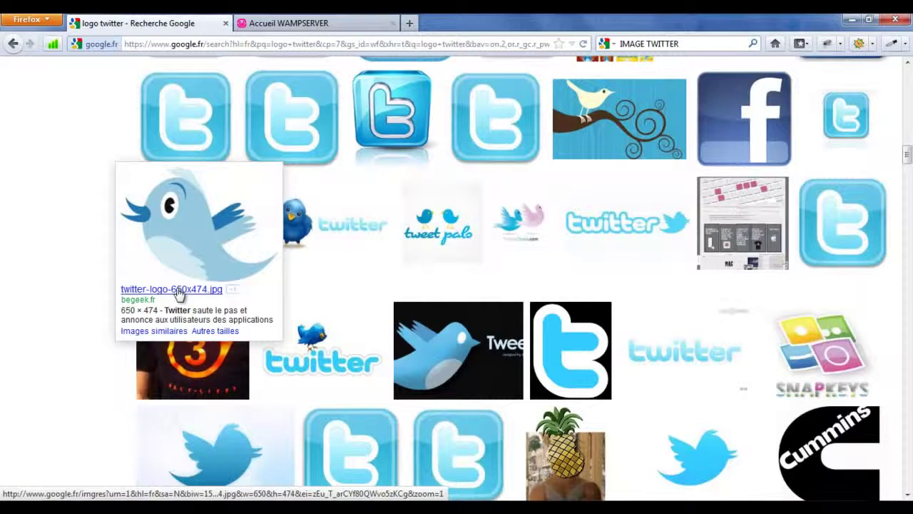
Switch to Illustrator and place twitter-logo-650x474.jpg from the Firefox downloads list onto the artboard
{"action": "key", "text": "ctrl+Tab"}
{"action": "key", "text": "alt+Tab"}
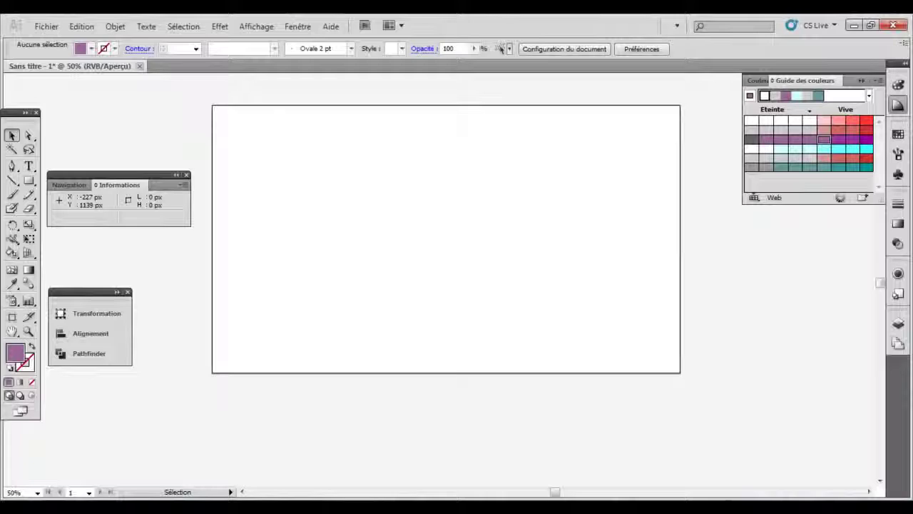
{"action": "left_click", "coordinate": [249, 466]}
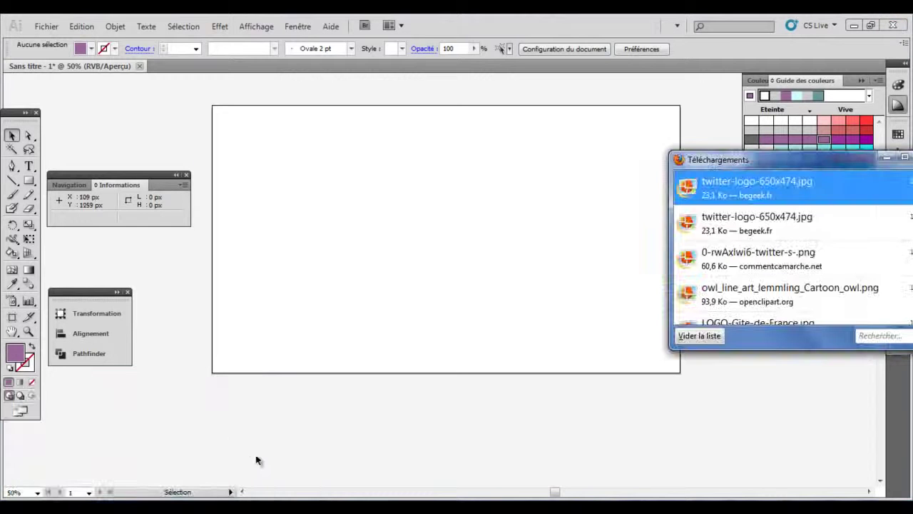
{"action": "left_click_drag", "start_coordinate": [732, 182], "coordinate": [433, 245]}
Move the placed bird image to the centre of the artboard and deselect it
{"action": "left_click", "coordinate": [46, 27]}
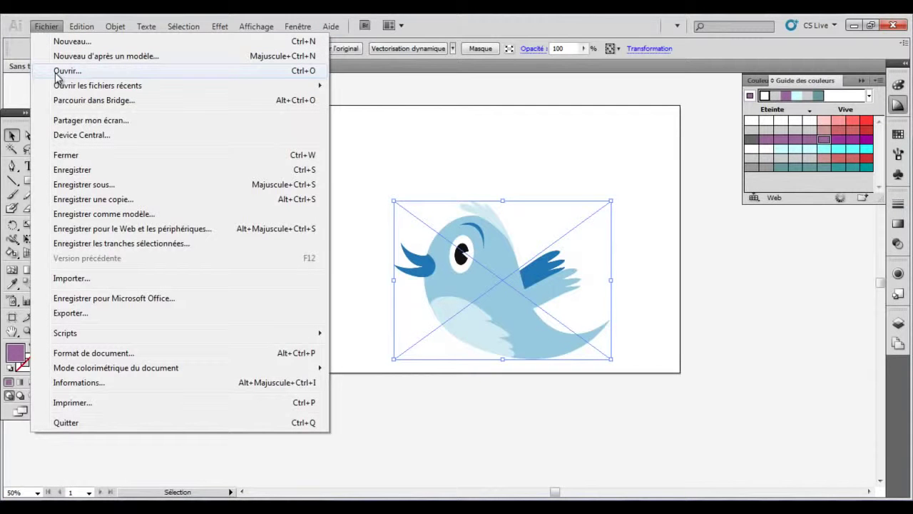
{"action": "left_click", "coordinate": [457, 182]}
{"action": "left_click_drag", "start_coordinate": [500, 276], "coordinate": [433, 302]}
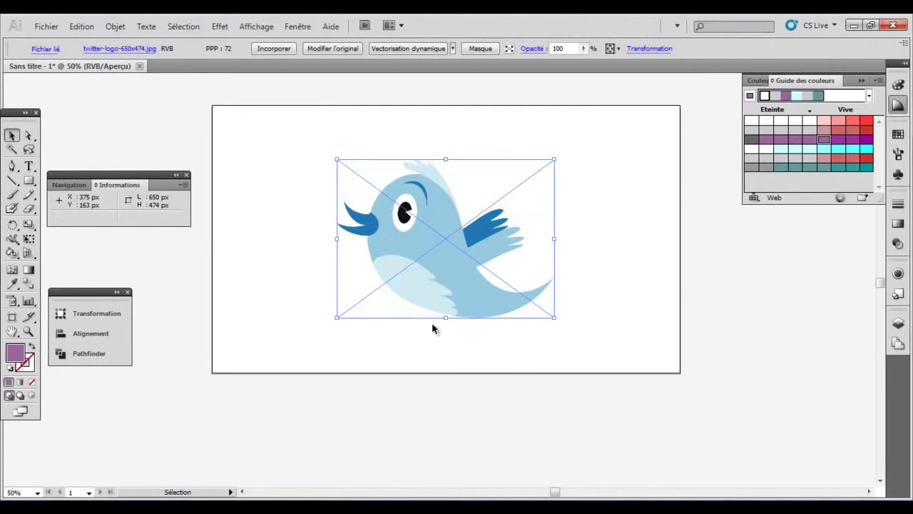
{"action": "left_click", "coordinate": [294, 218]}
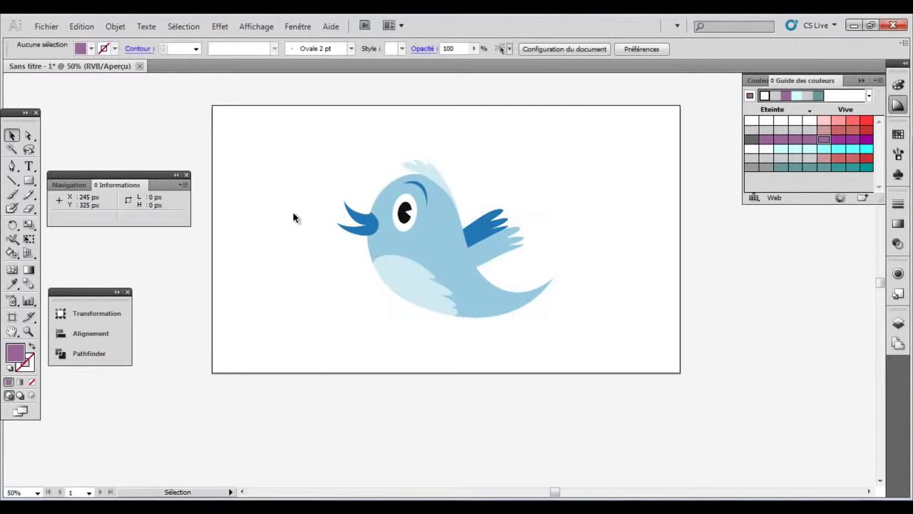
Examine the bird bitmap's beak edges at up to 1600% magnification, then return to an overall view
{"action": "key", "text": "ctrl+plus"}
{"action": "key", "text": "ctrl+plus"}
{"action": "key", "text": "ctrl+plus"}
{"action": "key", "text": "ctrl+plus"}
{"action": "key", "text": "ctrl+plus"}
{"action": "key", "text": "ctrl+plus"}
{"action": "key", "text": "ctrl+plus"}
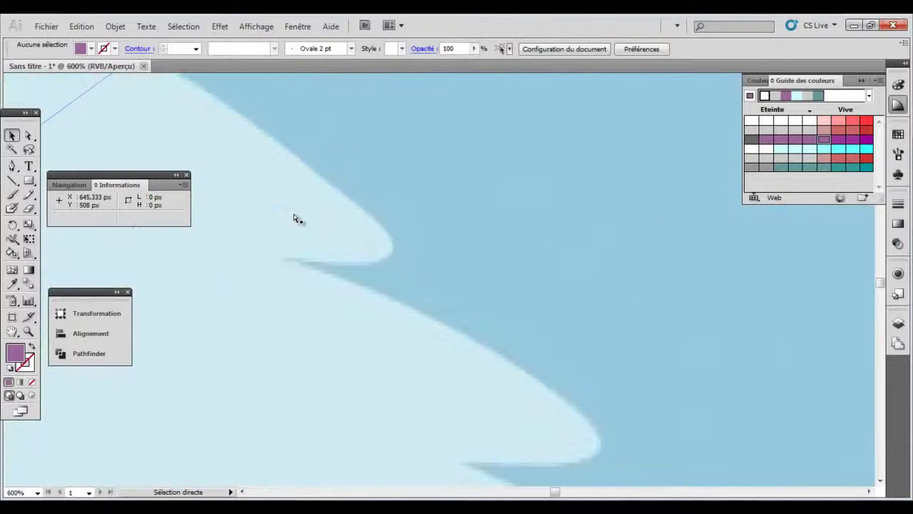
{"action": "key", "text": "ctrl+plus"}
{"action": "key", "text": "ctrl+plus"}
{"action": "key", "text": "ctrl+plus"}
{"action": "key", "text": "space"}
{"action": "left_click_drag", "start_coordinate": [331, 235], "coordinate": [652, 347]}
{"action": "left_click_drag", "start_coordinate": [547, 407], "coordinate": [640, 242]}
{"action": "left_click_drag", "start_coordinate": [546, 328], "coordinate": [546, 303]}
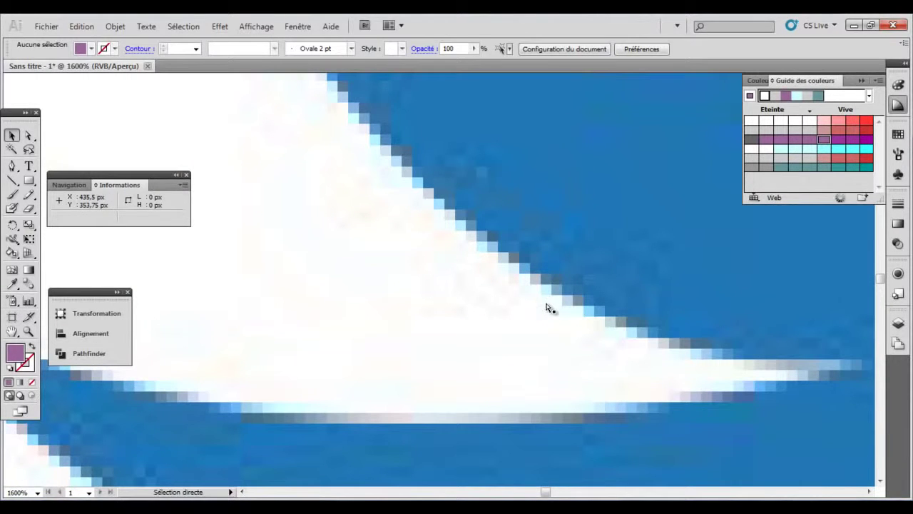
{"action": "key", "text": "ctrl+minus"}
{"action": "key", "text": "ctrl+minus"}
{"action": "key", "text": "ctrl+minus"}
{"action": "key", "text": "ctrl+minus"}
{"action": "key", "text": "ctrl+minus"}
{"action": "key", "text": "ctrl+minus"}
{"action": "key", "text": "ctrl+minus"}
{"action": "key", "text": "ctrl+minus"}
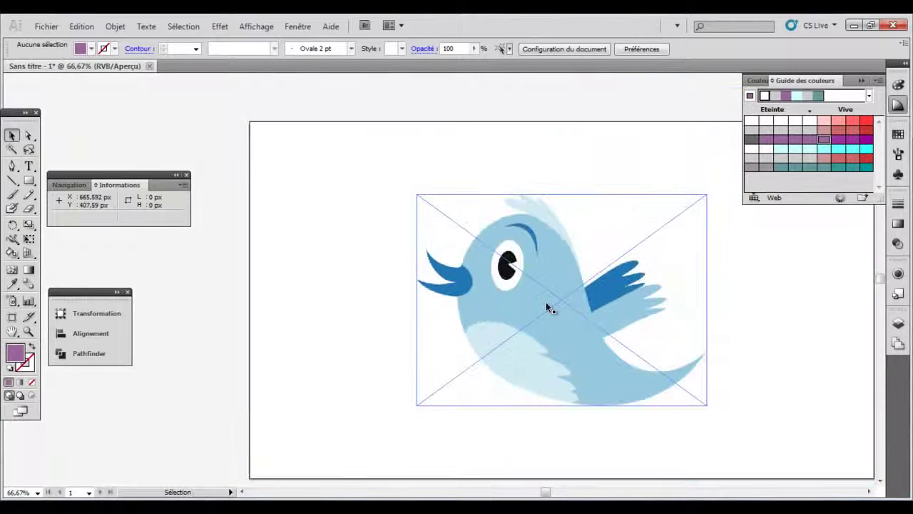
Open the Live Trace options for the bird image and enable the result preview
{"action": "key", "text": "ctrl+a"}
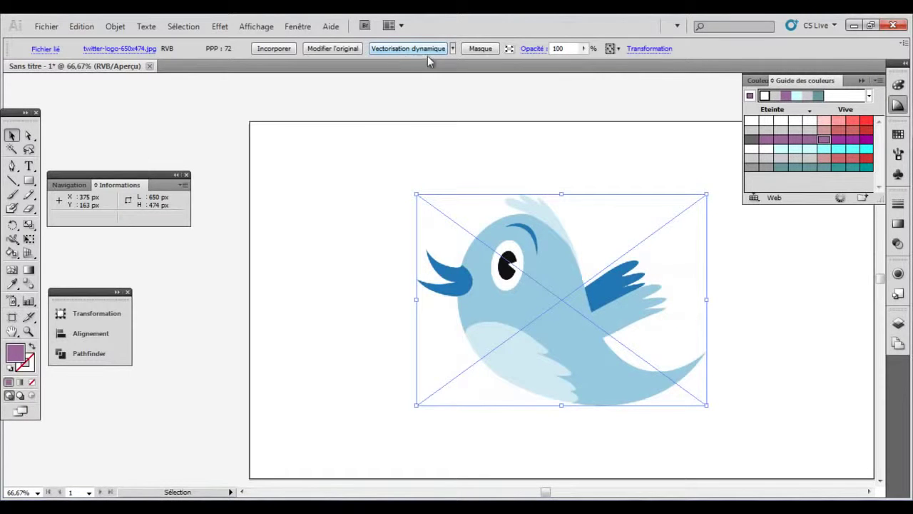
{"action": "left_click", "coordinate": [452, 50]}
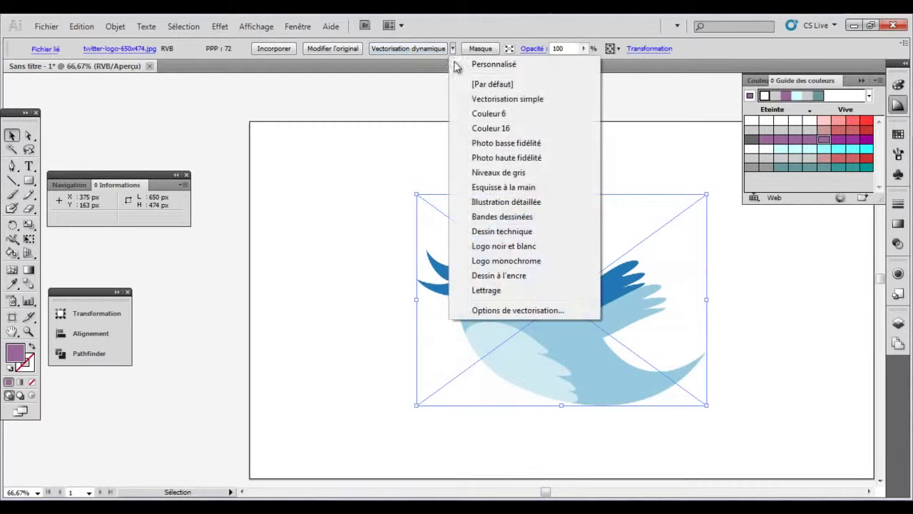
{"action": "left_click", "coordinate": [497, 311]}
{"action": "left_click_drag", "start_coordinate": [550, 187], "coordinate": [113, 34]}
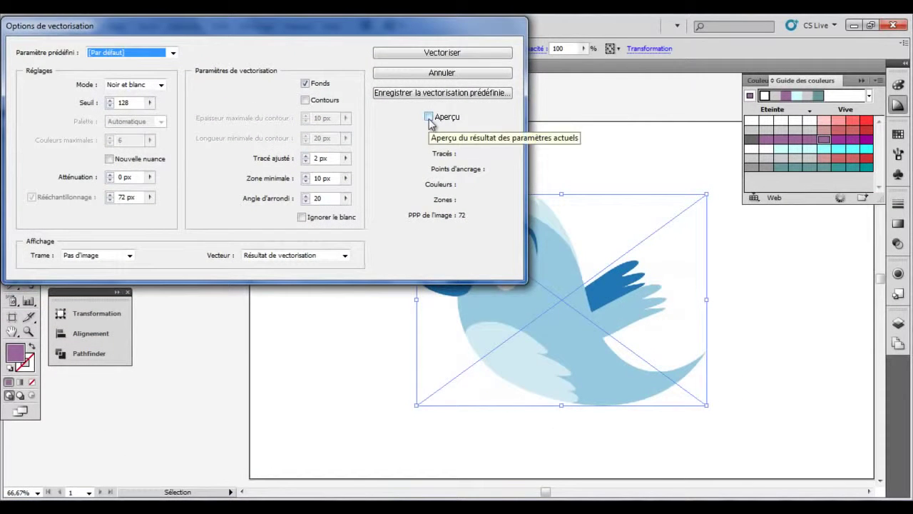
{"action": "left_click", "coordinate": [428, 117]}
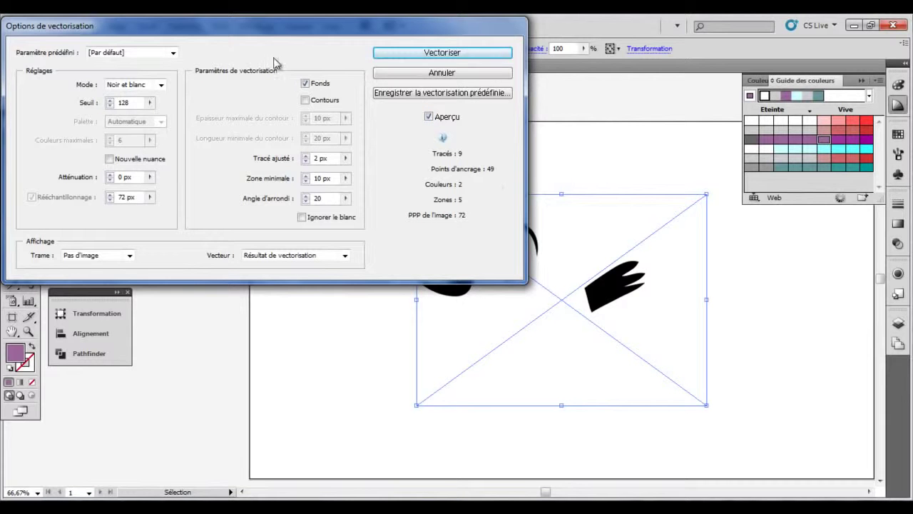
Set the tracing mode to Couleur, keeping the dialog clear of the bird image
{"action": "left_click_drag", "start_coordinate": [271, 38], "coordinate": [478, 280]}
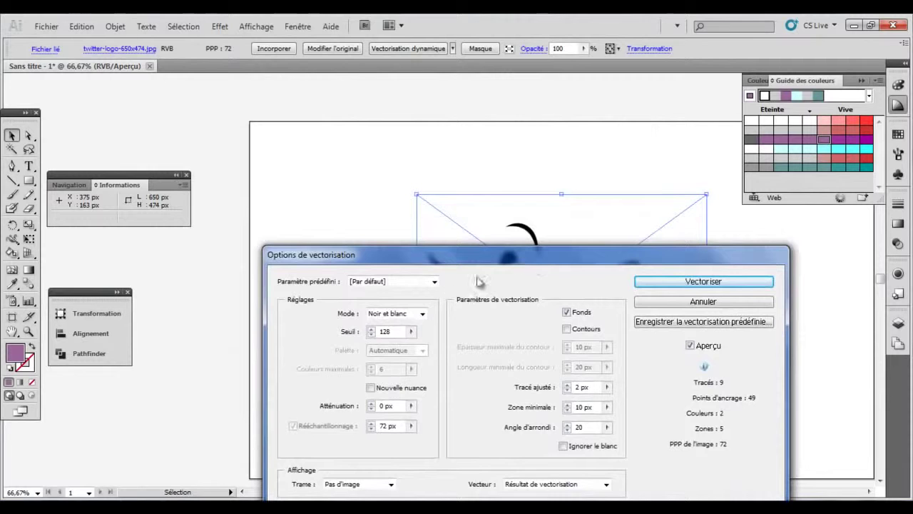
{"action": "left_click", "coordinate": [424, 316]}
{"action": "left_click", "coordinate": [399, 322]}
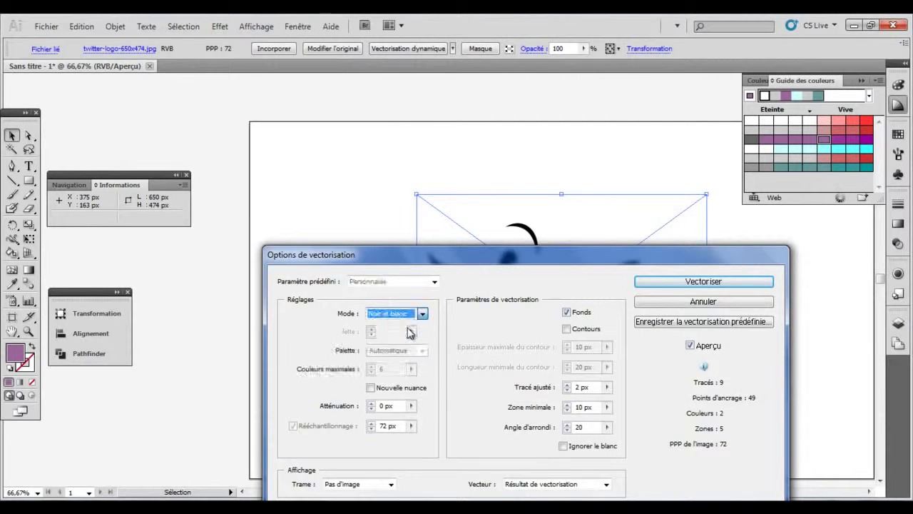
{"action": "left_click_drag", "start_coordinate": [462, 259], "coordinate": [194, 44]}
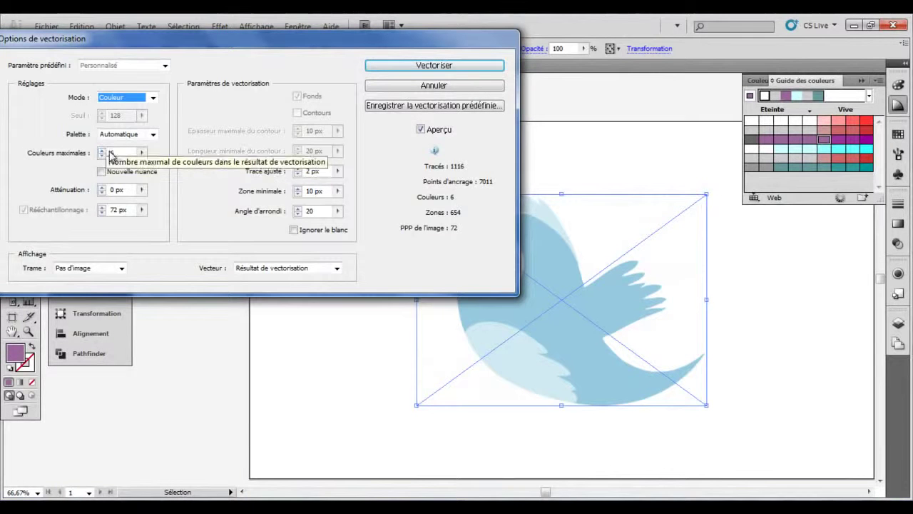
Turn off the trace preview and examine the colours of the original bird image
{"action": "left_click", "coordinate": [420, 130]}
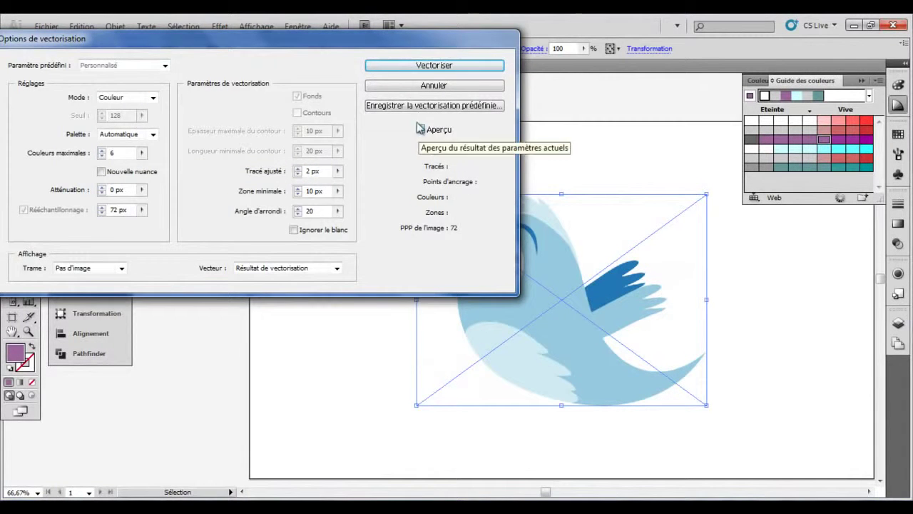
{"action": "left_click_drag", "start_coordinate": [391, 38], "coordinate": [275, 21]}
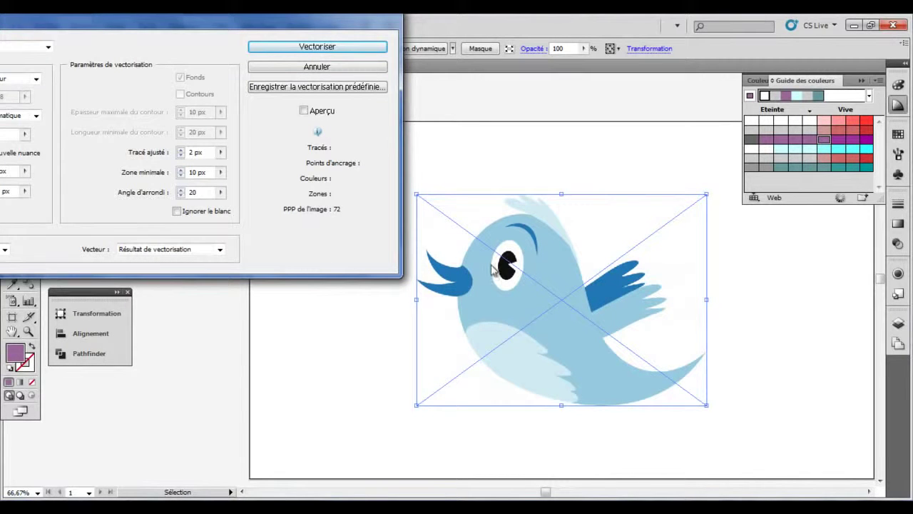
{"action": "left_click_drag", "start_coordinate": [174, 30], "coordinate": [328, 32]}
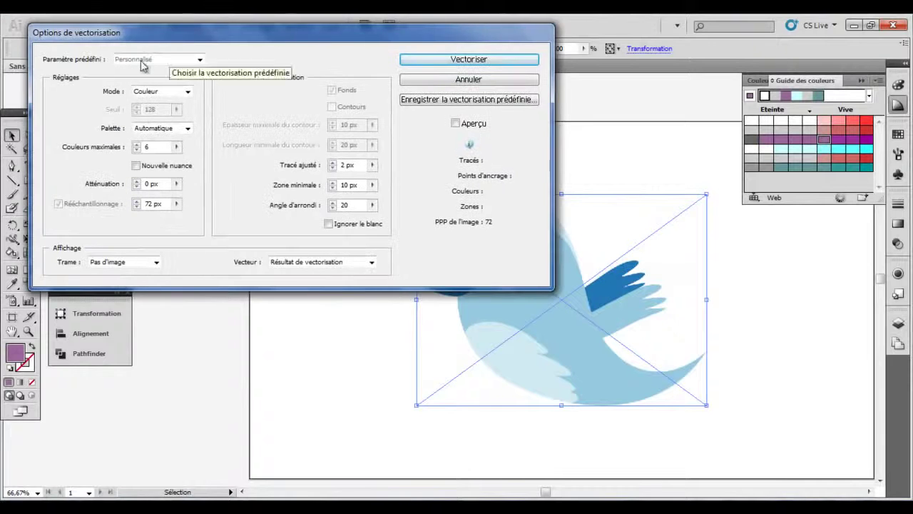
Set the maximum number of trace colours to 12 and preview the result around the beak and eye
{"action": "left_click", "coordinate": [177, 147]}
{"action": "left_click_drag", "start_coordinate": [146, 177], "coordinate": [152, 178]}
{"action": "mouse_move", "coordinate": [374, 35]}
{"action": "left_mouse_down"}
{"action": "mouse_move", "coordinate": [260, 19]}
{"action": "mouse_move", "coordinate": [269, 19]}
{"action": "left_mouse_up"}
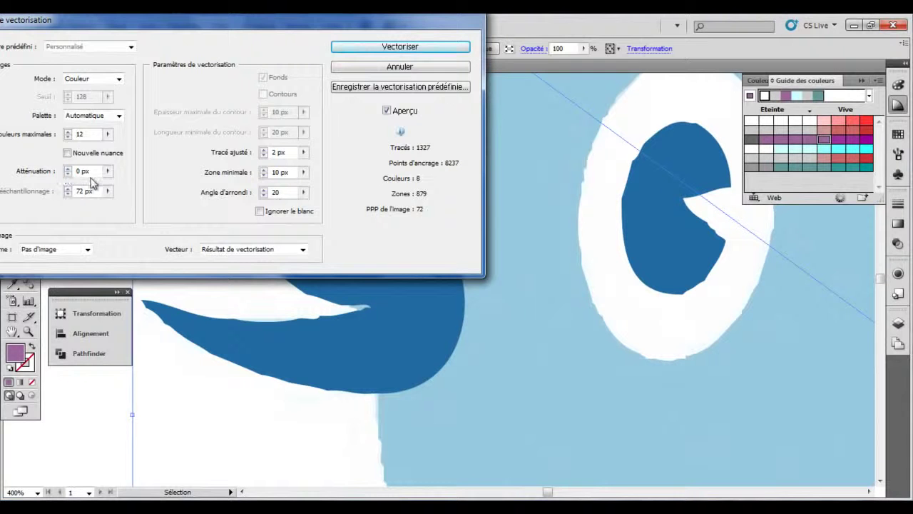
Raise the trace's Atténuation (blur) to 0,6 px
{"action": "left_click", "coordinate": [68, 171]}
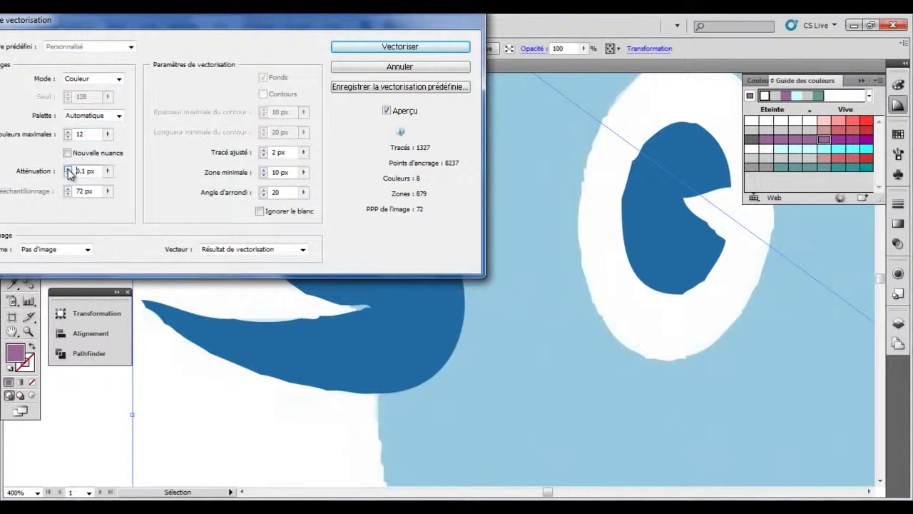
{"action": "left_click", "coordinate": [69, 169]}
{"action": "left_click", "coordinate": [69, 169]}
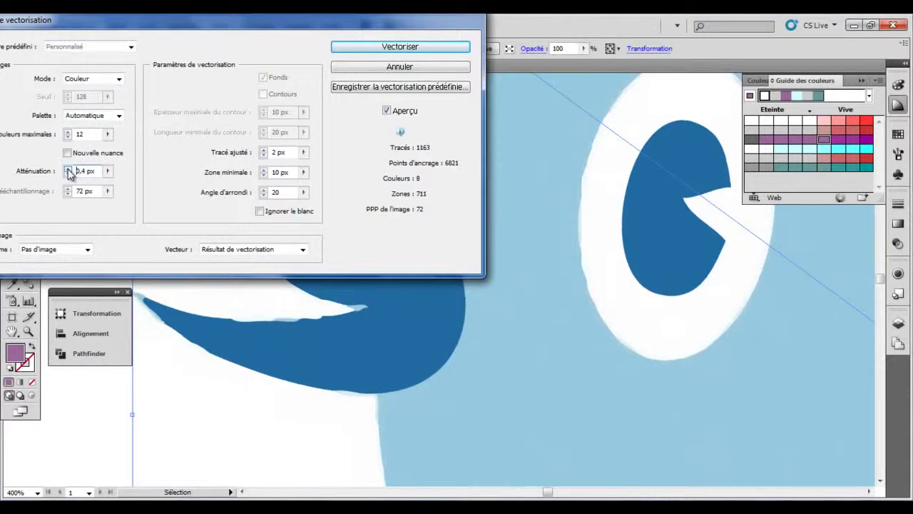
{"action": "left_click", "coordinate": [68, 169]}
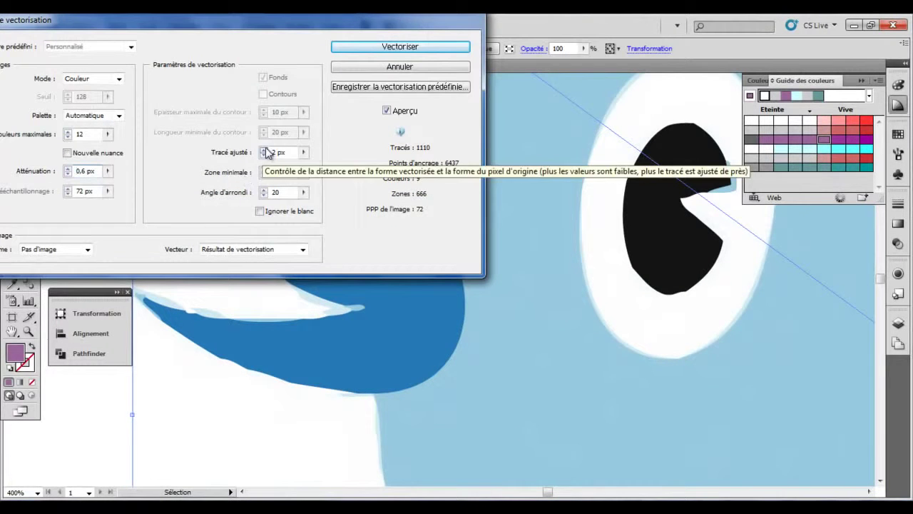
Set the path fitting (Tracé ajusté) to 8 px
{"action": "left_click", "coordinate": [303, 152]}
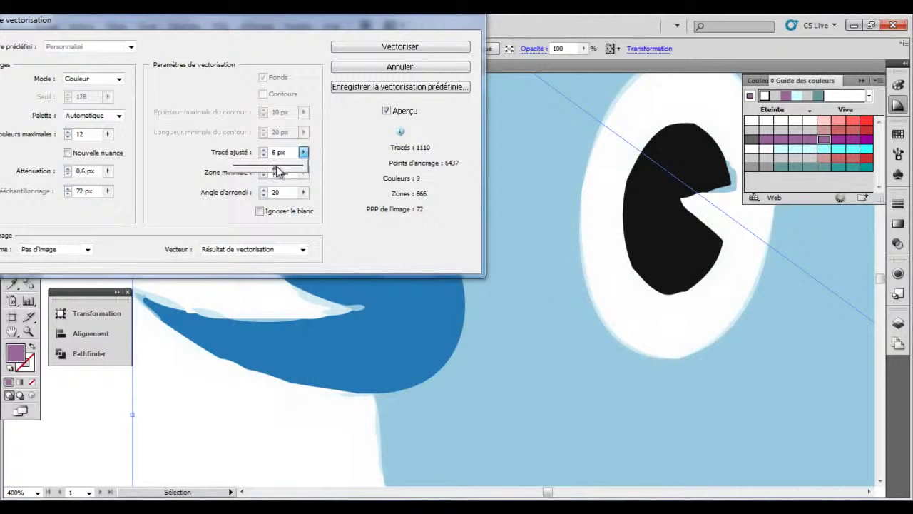
{"action": "left_click_drag", "start_coordinate": [278, 172], "coordinate": [291, 177]}
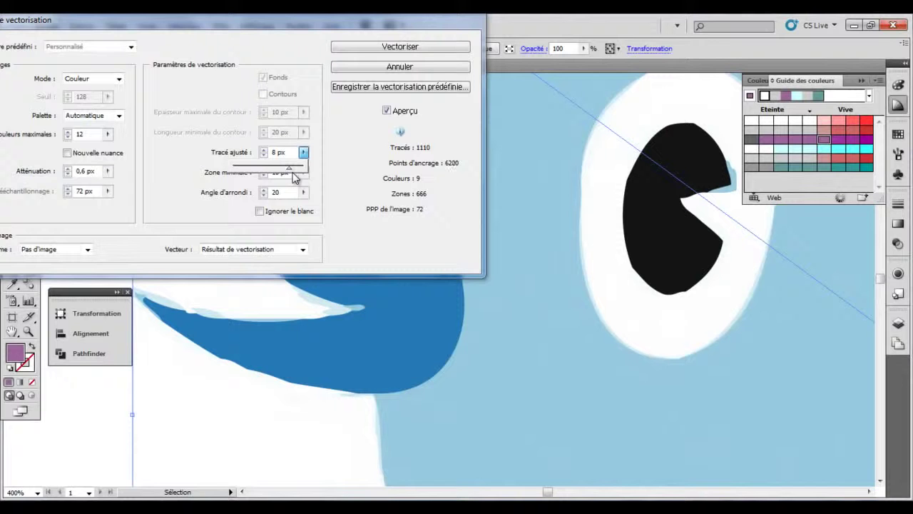
{"action": "left_click", "coordinate": [326, 184]}
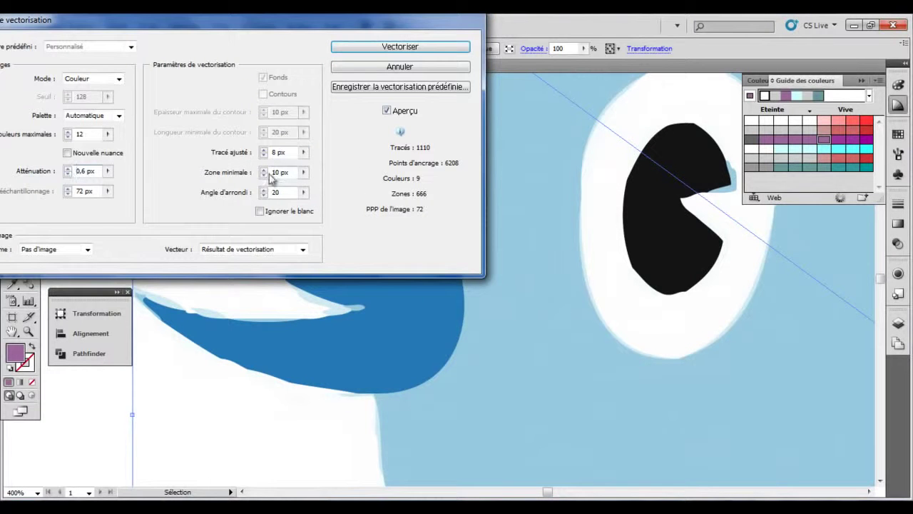
Set the minimum area (Zone minimale) to 1067 px and the path fitting (Tracé ajusté) to 3 px
{"action": "left_click", "coordinate": [304, 173]}
{"action": "mouse_move", "coordinate": [235, 198]}
{"action": "left_mouse_down"}
{"action": "mouse_move", "coordinate": [279, 195]}
{"action": "mouse_move", "coordinate": [257, 187]}
{"action": "left_mouse_up"}
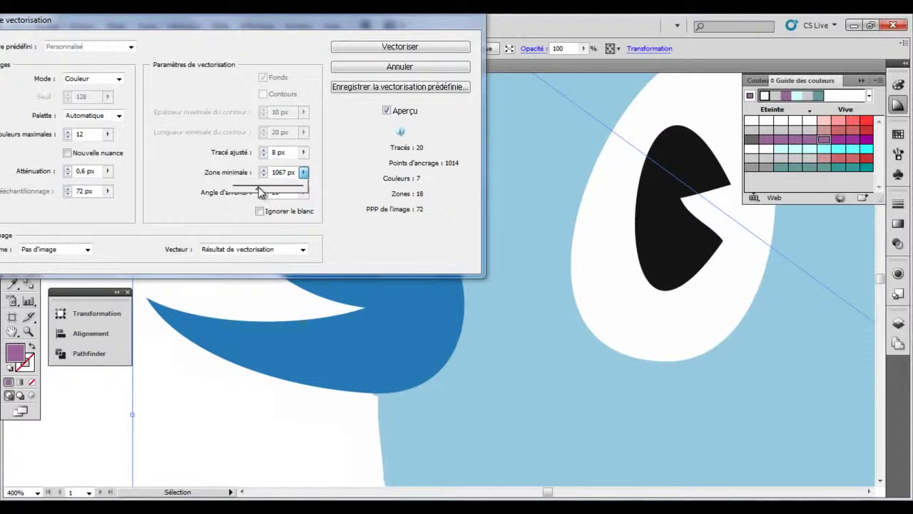
{"action": "left_click", "coordinate": [263, 154]}
{"action": "left_click_drag", "start_coordinate": [304, 152], "coordinate": [253, 174]}
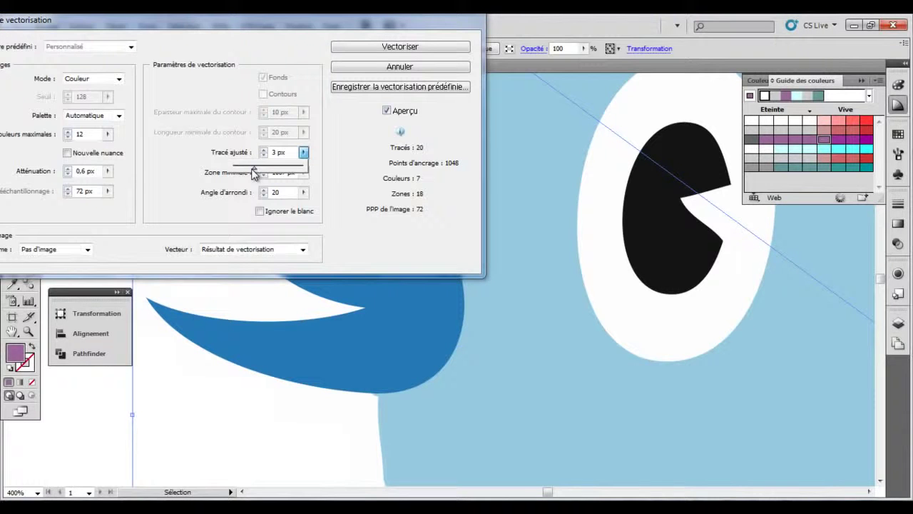
Apply the trace to the bird image and view the whole vector result at 100%
{"action": "left_click", "coordinate": [393, 48]}
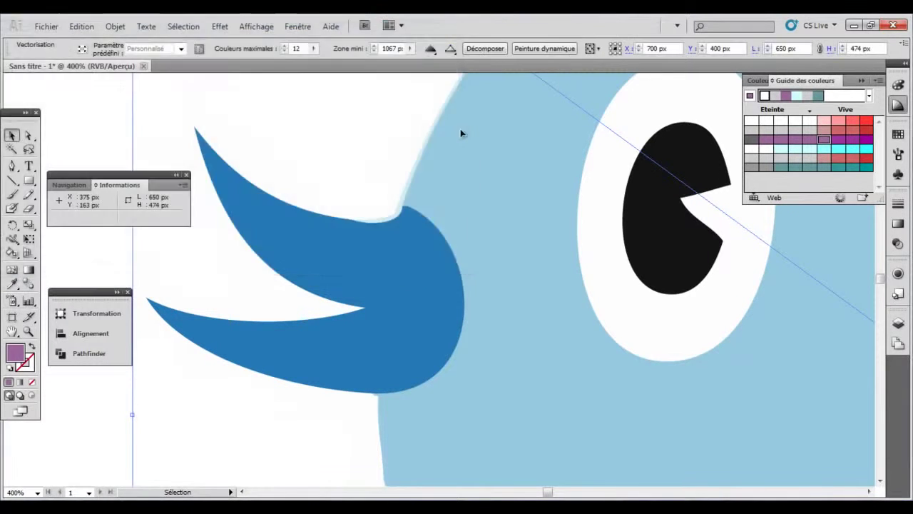
{"action": "key", "text": "ctrl+minus"}
{"action": "key", "text": "ctrl+minus"}
{"action": "key", "text": "ctrl+minus"}
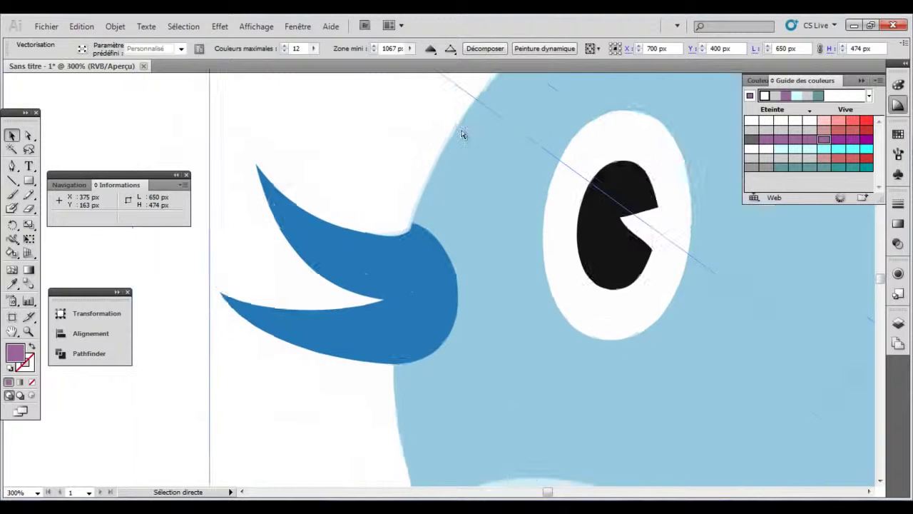
{"action": "key", "text": "ctrl+minus"}
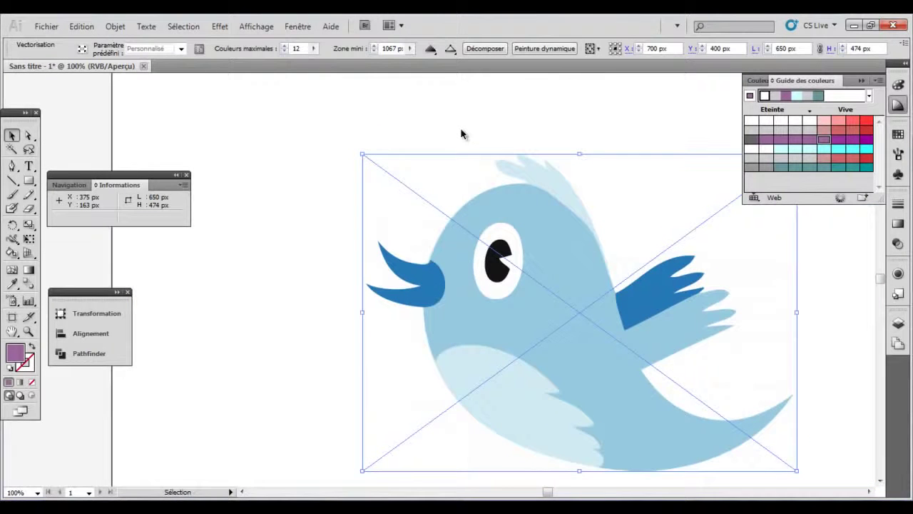
Examine the traced outlines around the bird's beak and eye at magnifications up to 4800%
{"action": "key", "text": "ctrl+plus"}
{"action": "key", "text": "ctrl+plus"}
{"action": "key", "text": "ctrl+plus"}
{"action": "key", "text": "ctrl+plus"}
{"action": "key", "text": "ctrl+plus"}
{"action": "key", "text": "ctrl+plus"}
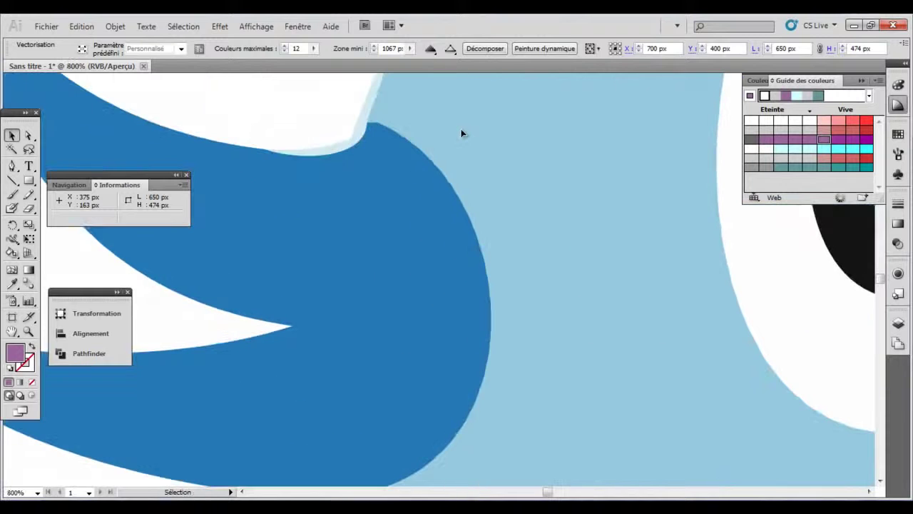
{"action": "scroll", "coordinate": [518, 236], "scroll_direction": "right", "scroll_amount": 10}
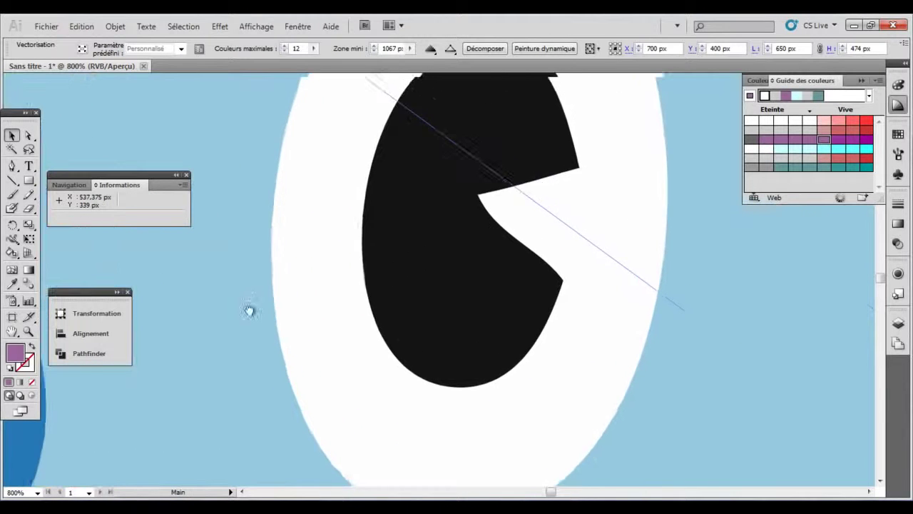
{"action": "key", "text": "ctrl+plus"}
{"action": "key", "text": "ctrl+plus"}
{"action": "key", "text": "ctrl+plus"}
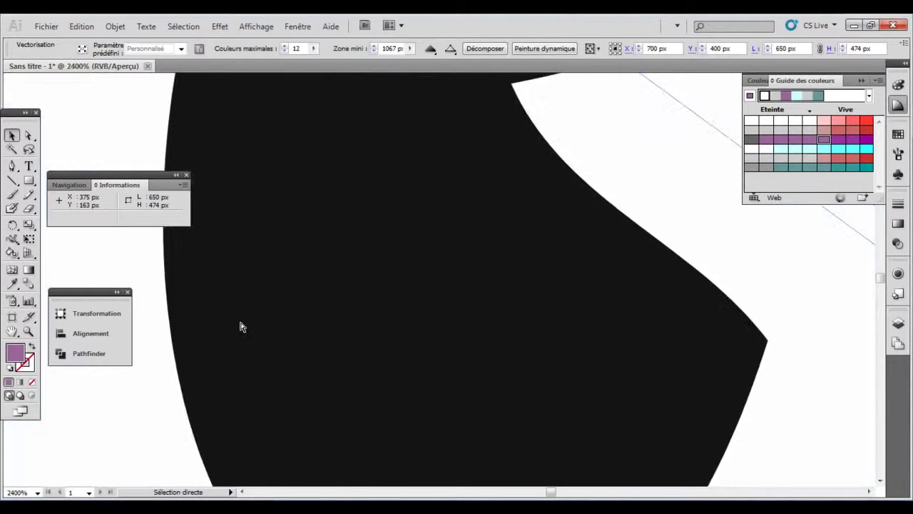
{"action": "key", "text": "ctrl+plus"}
{"action": "key", "text": "ctrl+plus"}
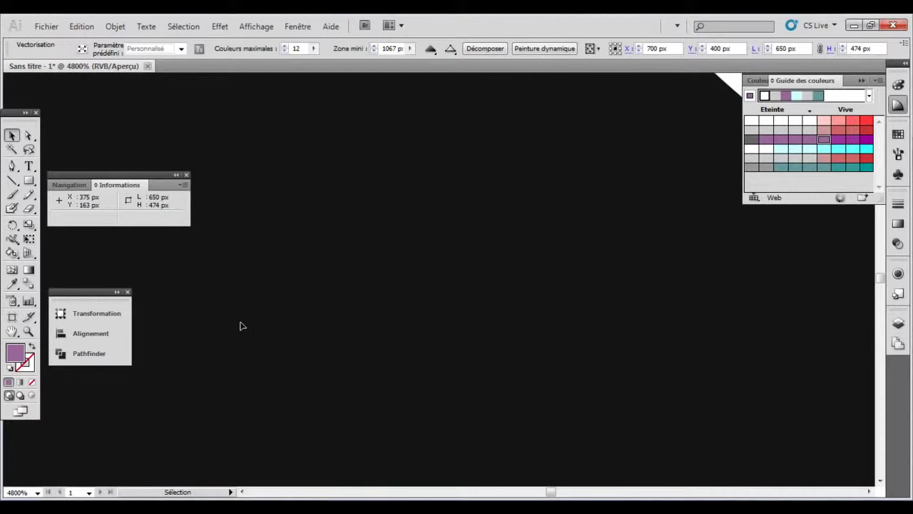
{"action": "left_click_drag", "start_coordinate": [358, 475], "coordinate": [451, 288]}
{"action": "left_click_drag", "start_coordinate": [692, 193], "coordinate": [658, 348]}
{"action": "left_click_drag", "start_coordinate": [536, 346], "coordinate": [658, 365]}
{"action": "left_click_drag", "start_coordinate": [397, 335], "coordinate": [542, 421]}
{"action": "left_click_drag", "start_coordinate": [403, 262], "coordinate": [563, 399]}
{"action": "left_click_drag", "start_coordinate": [475, 236], "coordinate": [522, 388]}
{"action": "left_click_drag", "start_coordinate": [409, 195], "coordinate": [459, 339]}
{"action": "left_click_drag", "start_coordinate": [420, 171], "coordinate": [541, 376]}
{"action": "left_click_drag", "start_coordinate": [483, 249], "coordinate": [508, 323]}
{"action": "left_click_drag", "start_coordinate": [467, 197], "coordinate": [496, 273]}
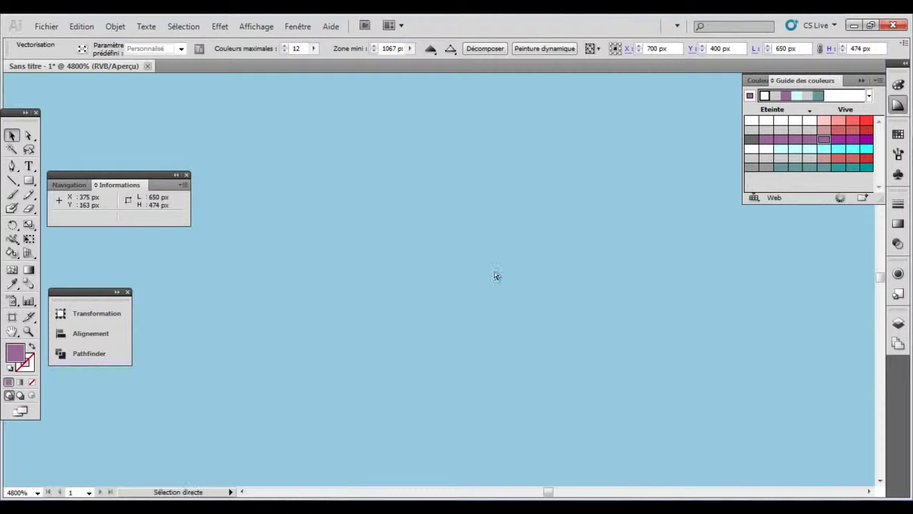
Return to a view of the whole traced bird at 100% with the Selection tool active
{"action": "key", "text": "ctrl+minus"}
{"action": "key", "text": "ctrl+minus"}
{"action": "key", "text": "ctrl+minus"}
{"action": "key", "text": "ctrl+minus"}
{"action": "key", "text": "ctrl+minus"}
{"action": "key", "text": "ctrl+minus"}
{"action": "key", "text": "ctrl+minus"}
{"action": "key", "text": "ctrl+minus"}
{"action": "key", "text": "ctrl+minus"}
{"action": "key", "text": "a"}
{"action": "key", "text": "ctrl+minus"}
{"action": "key", "text": "ctrl+minus"}
{"action": "key", "text": "ctrl+minus"}
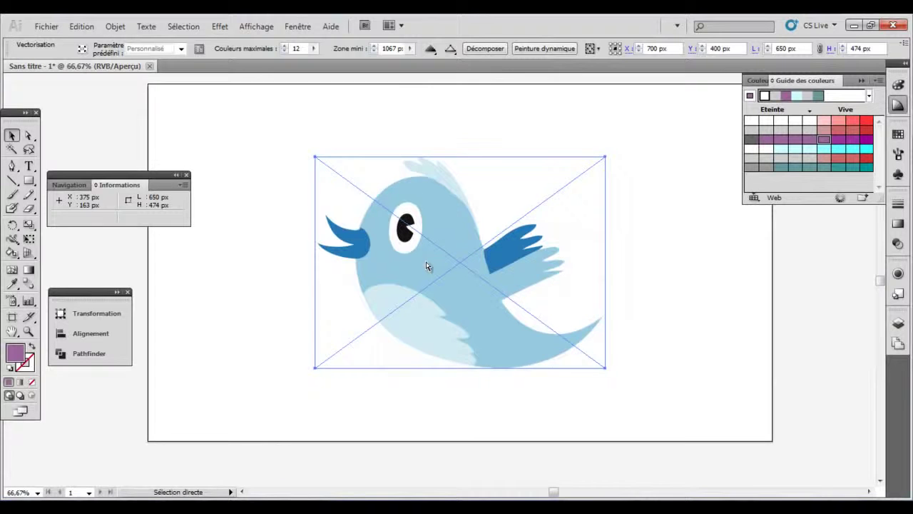
{"action": "key", "text": "ctrl+plus"}
{"action": "key", "text": "v"}
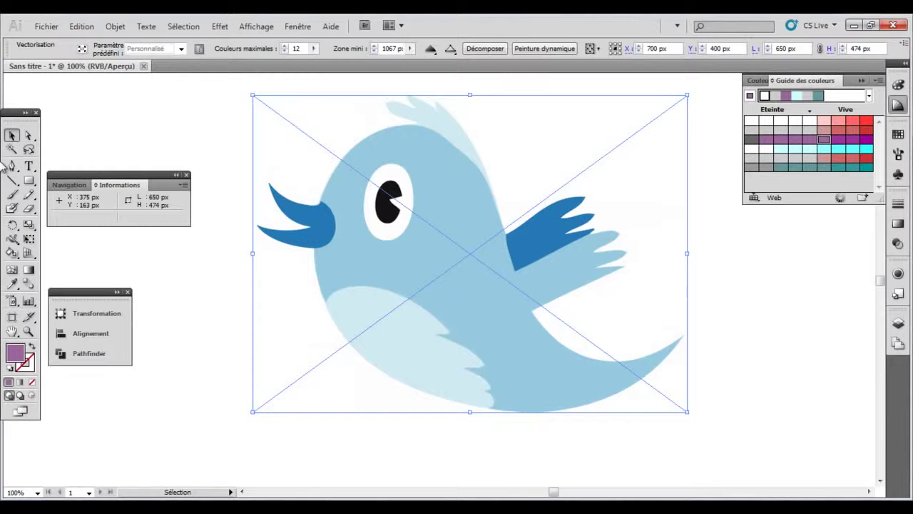
Select the whole traced bird and expand it (Décomposer) into editable paths with the Objet and Fond options
{"action": "left_click", "coordinate": [29, 135]}
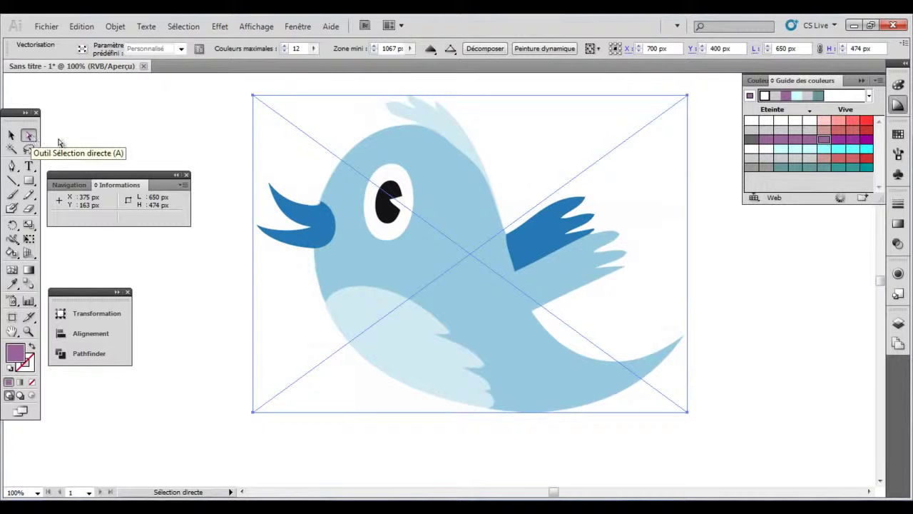
{"action": "mouse_move", "coordinate": [226, 86]}
{"action": "left_mouse_down"}
{"action": "mouse_move", "coordinate": [514, 424]}
{"action": "mouse_move", "coordinate": [703, 437]}
{"action": "left_mouse_up"}
{"action": "left_click", "coordinate": [117, 28]}
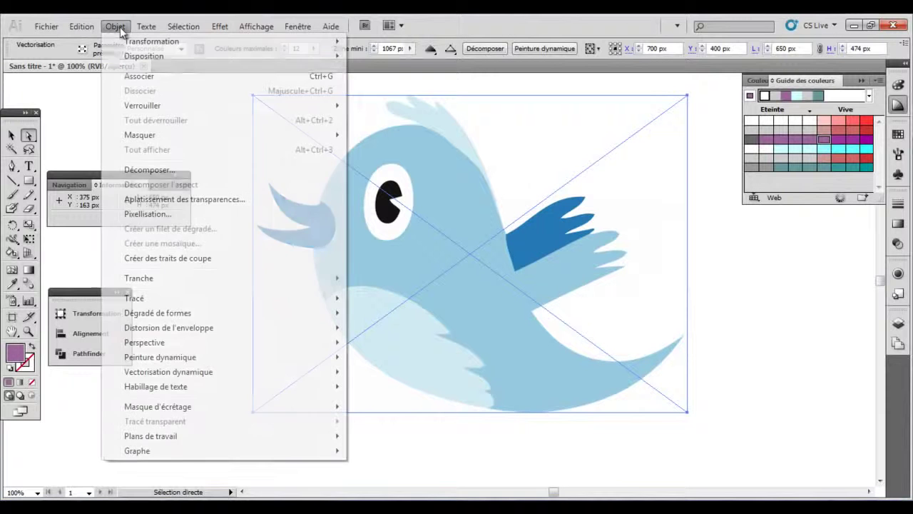
{"action": "left_click", "coordinate": [148, 170]}
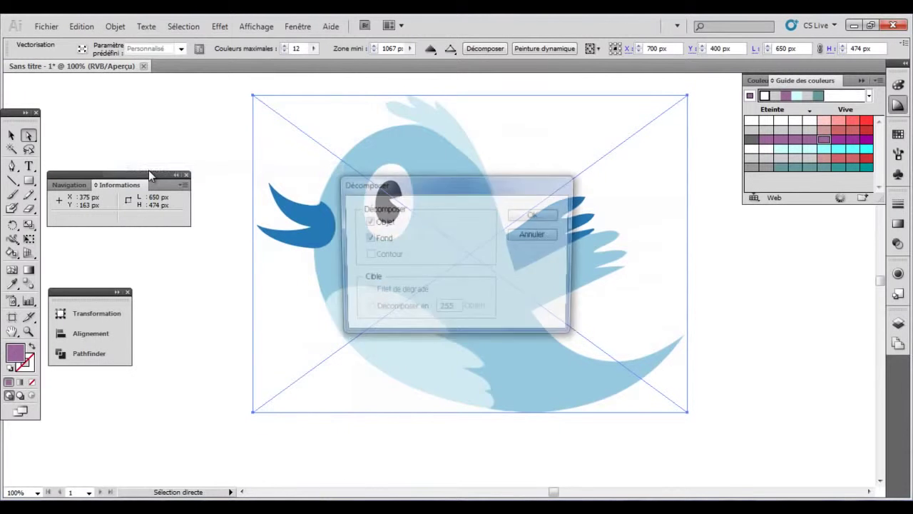
{"action": "left_click", "coordinate": [533, 215]}
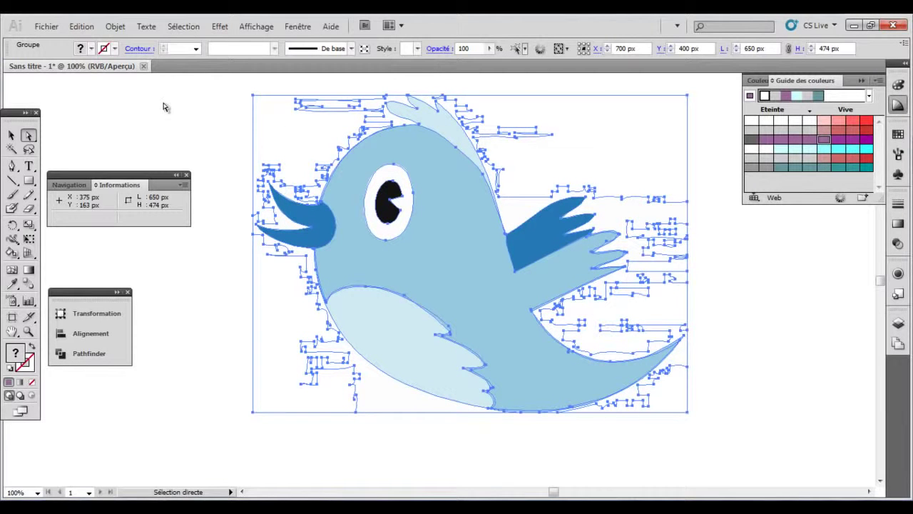
Convert the expanded bird paths into a Live Paint (Peinture dynamique) group
{"action": "left_click", "coordinate": [117, 28]}
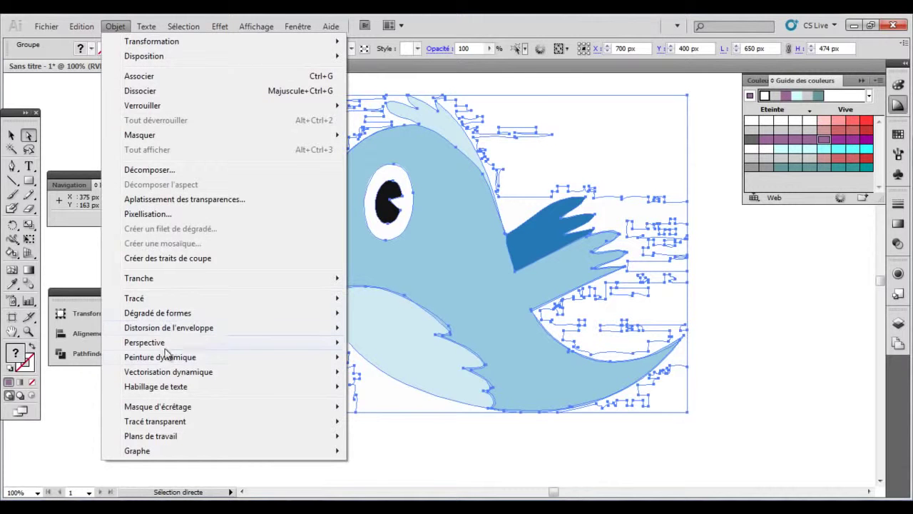
{"action": "mouse_move", "coordinate": [182, 361]}
{"action": "left_click", "coordinate": [375, 357]}
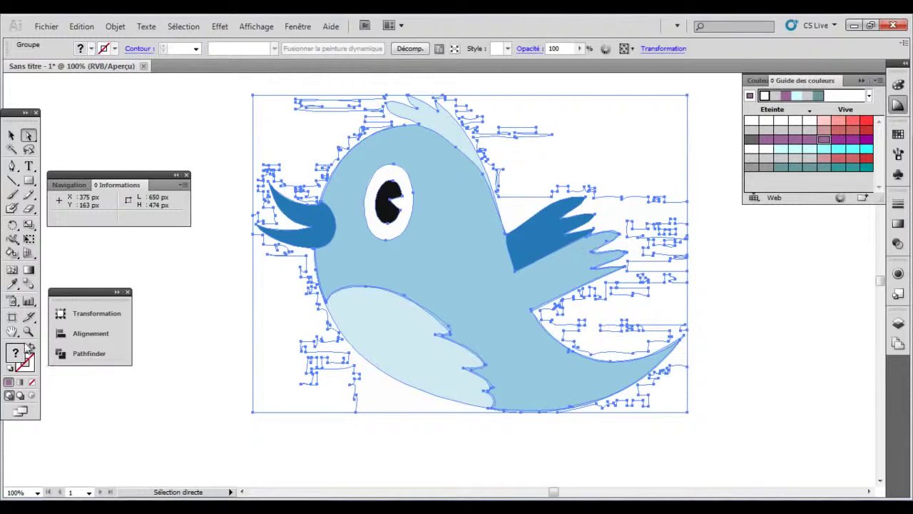
Fill the bird's body with dark crimson from the Contraste élevé 3 harmony using the Live Paint Bucket
{"action": "left_click", "coordinate": [12, 254]}
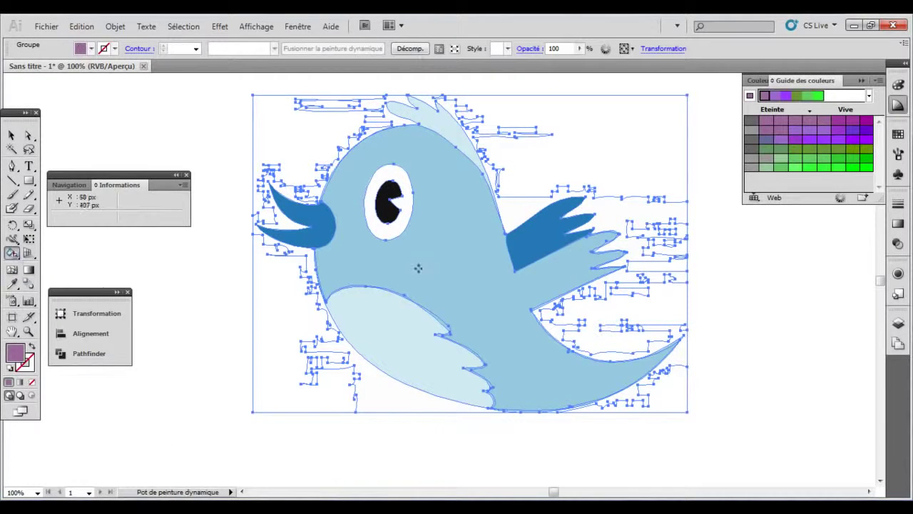
{"action": "left_click", "coordinate": [870, 98]}
{"action": "left_click", "coordinate": [841, 275]}
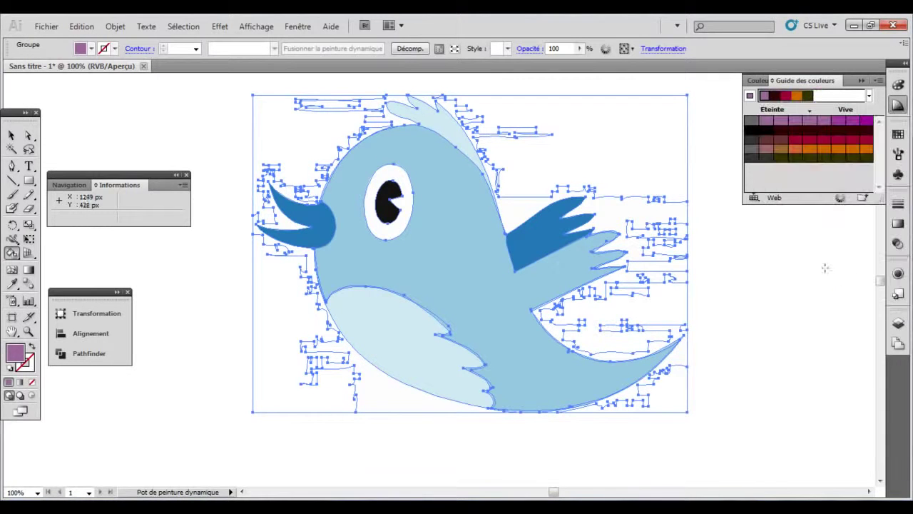
{"action": "left_click", "coordinate": [839, 122]}
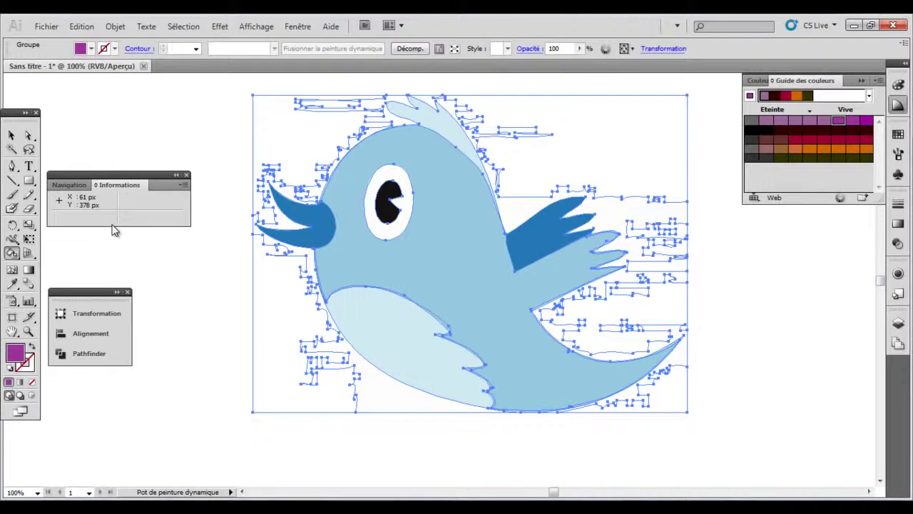
{"action": "left_click", "coordinate": [824, 139]}
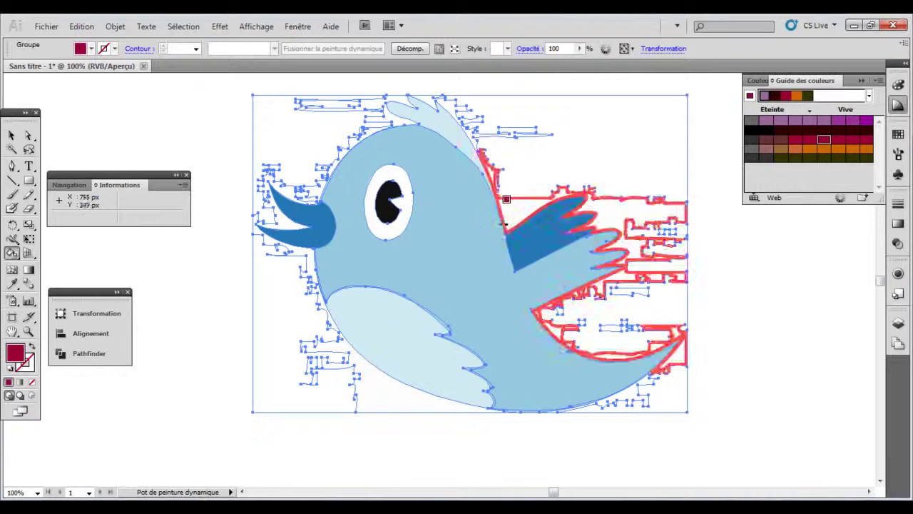
{"action": "left_click", "coordinate": [481, 244]}
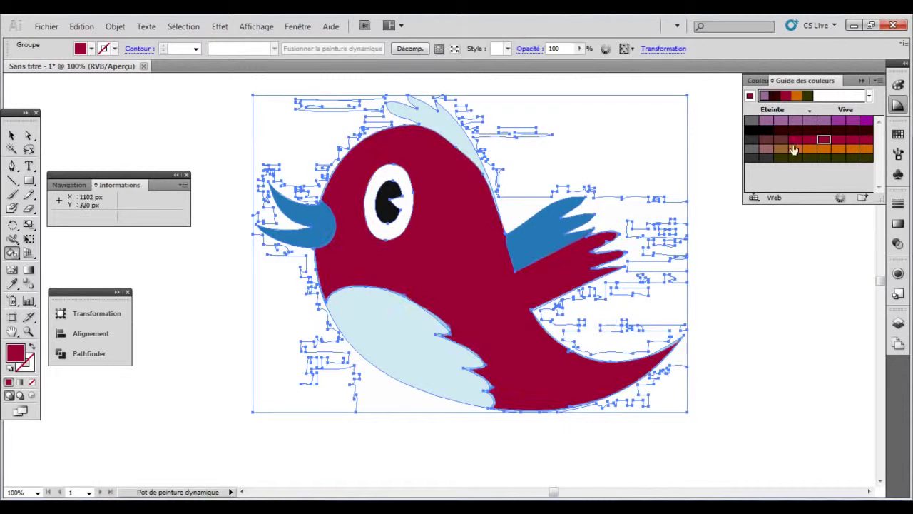
Fill the bird's upper wing and head crest with muted purple from the colour guide
{"action": "left_click", "coordinate": [795, 120]}
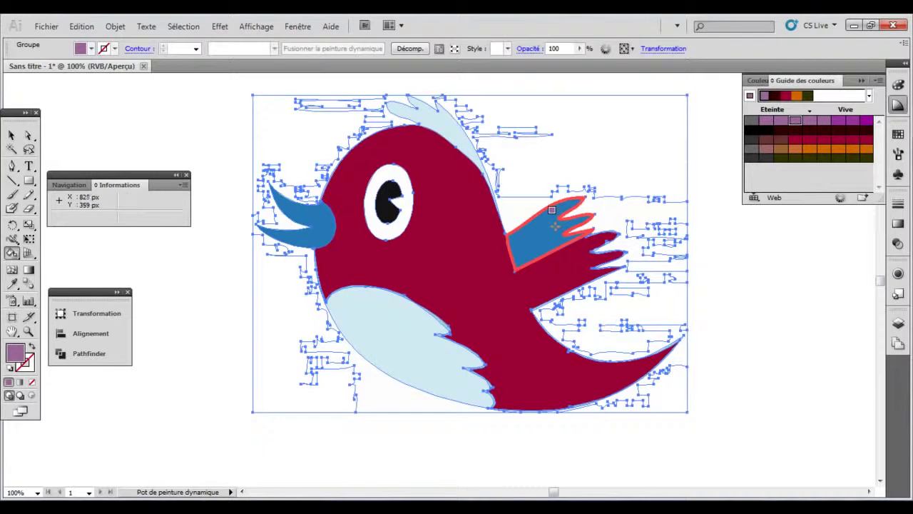
{"action": "left_click", "coordinate": [550, 209]}
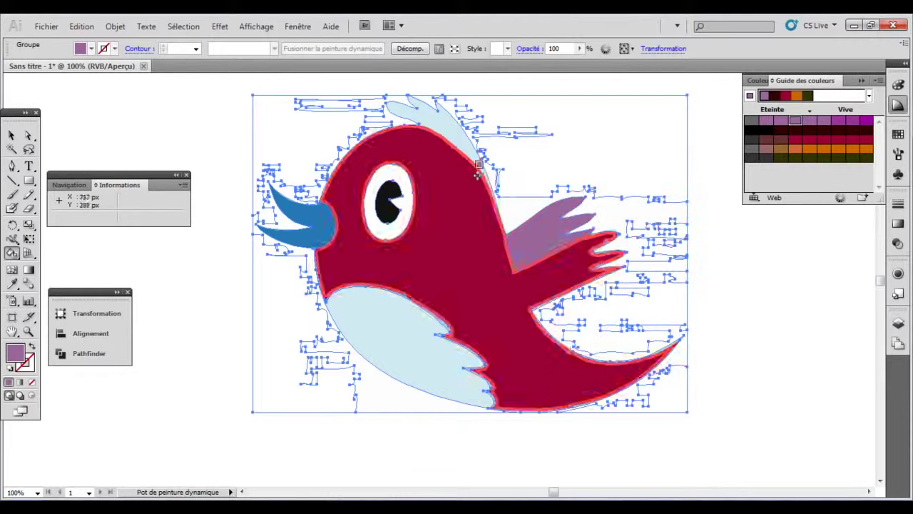
{"action": "left_click", "coordinate": [464, 135]}
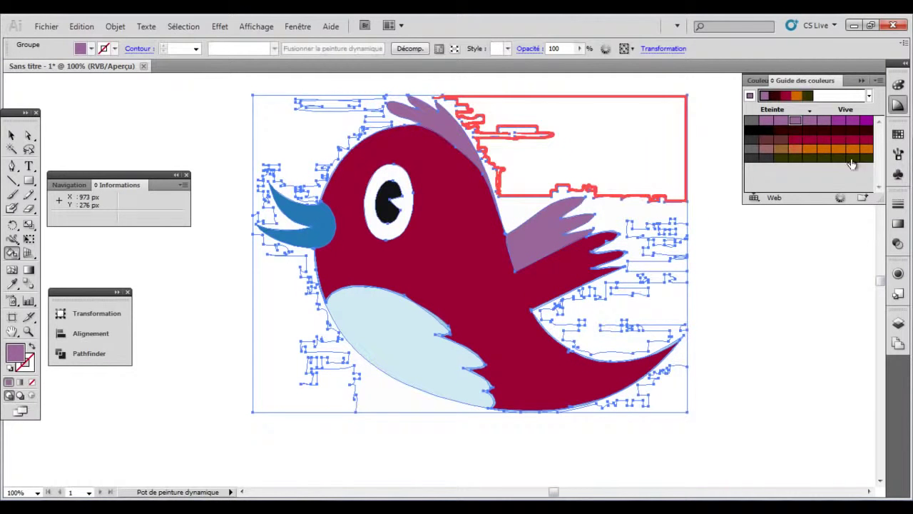
Switch the colour guide to the Forme composée 1 harmony and fill the beak with bright yellow
{"action": "left_click", "coordinate": [869, 96]}
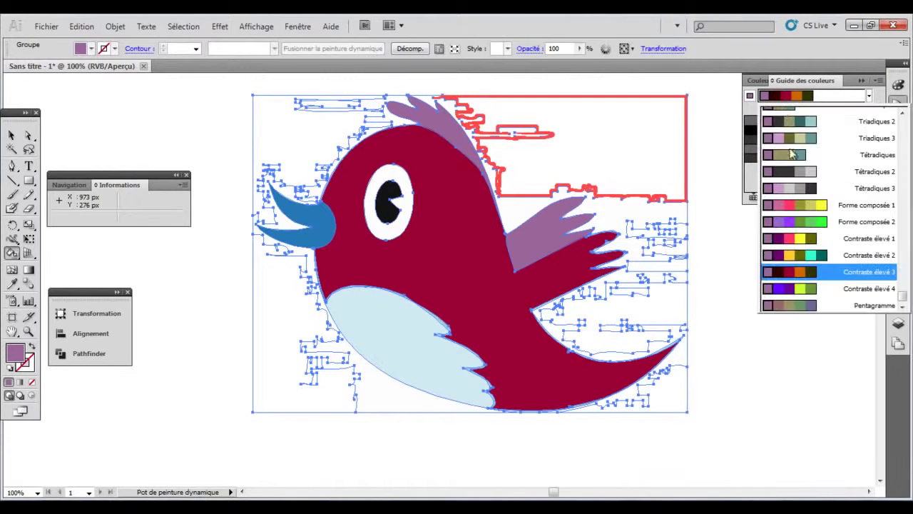
{"action": "left_click", "coordinate": [793, 206]}
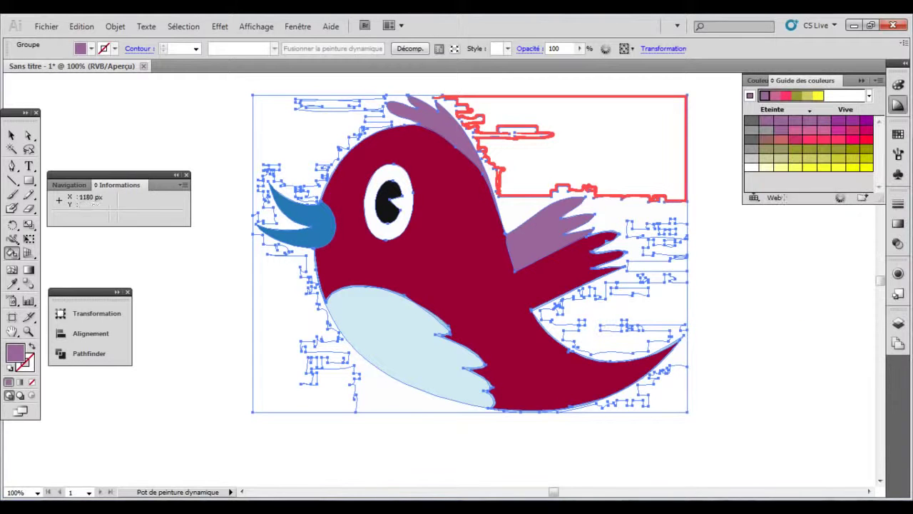
{"action": "left_click", "coordinate": [838, 169]}
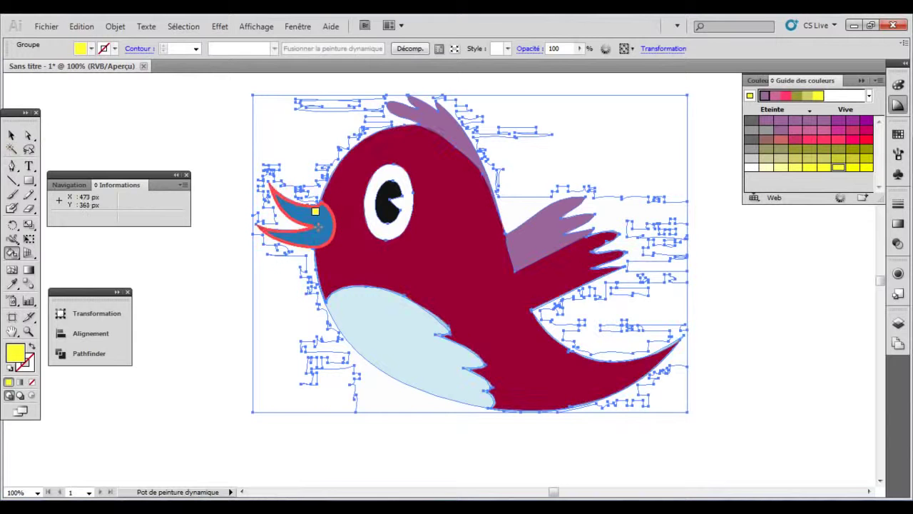
{"action": "left_click", "coordinate": [289, 210]}
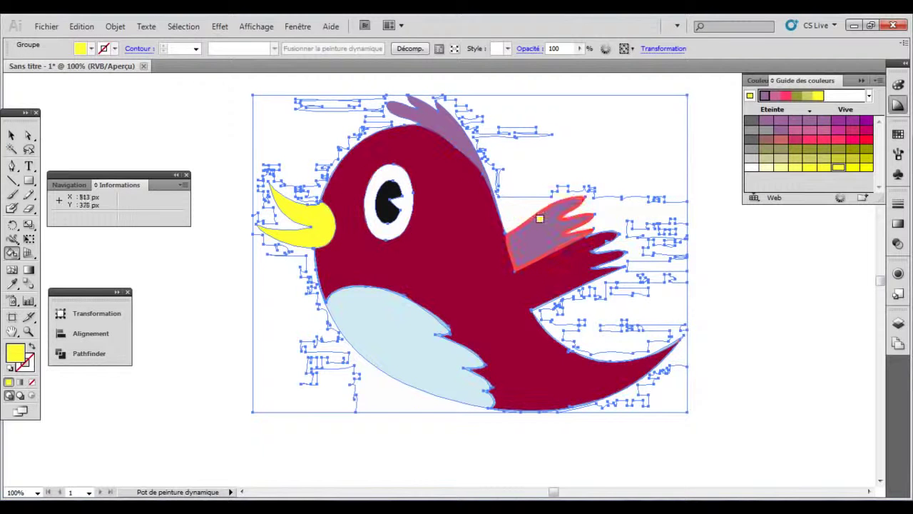
Fill the upper wing and head crest with bright pink, deselect the artwork and view the whole recoloured bird
{"action": "left_click", "coordinate": [824, 139]}
{"action": "left_click", "coordinate": [563, 219]}
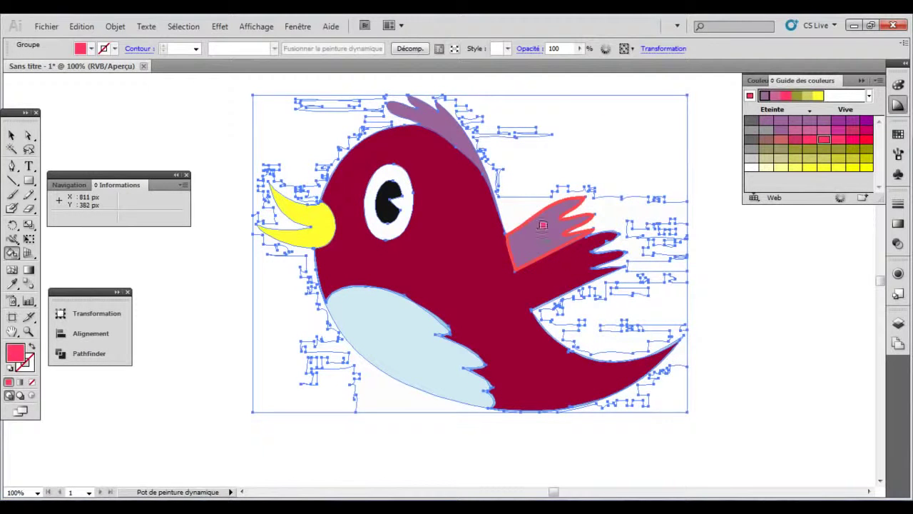
{"action": "left_click", "coordinate": [449, 128]}
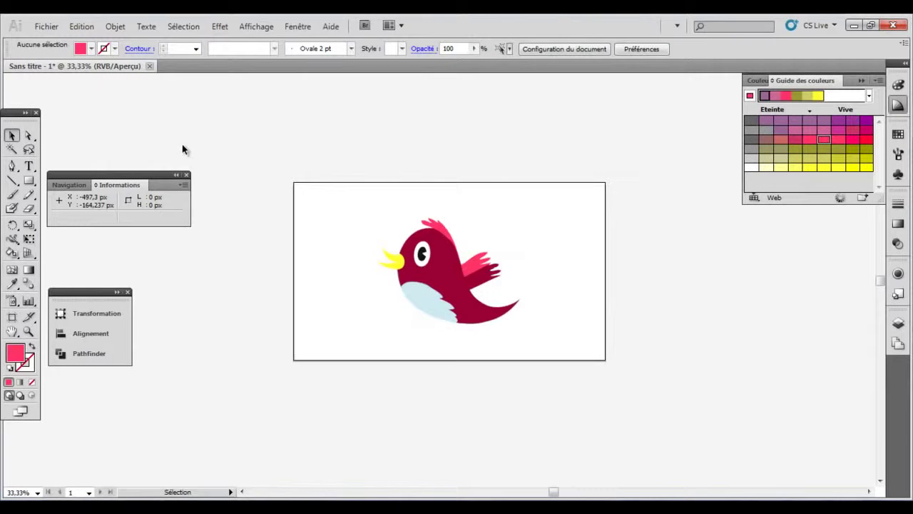
{"action": "key", "text": "ctrl+plus"}
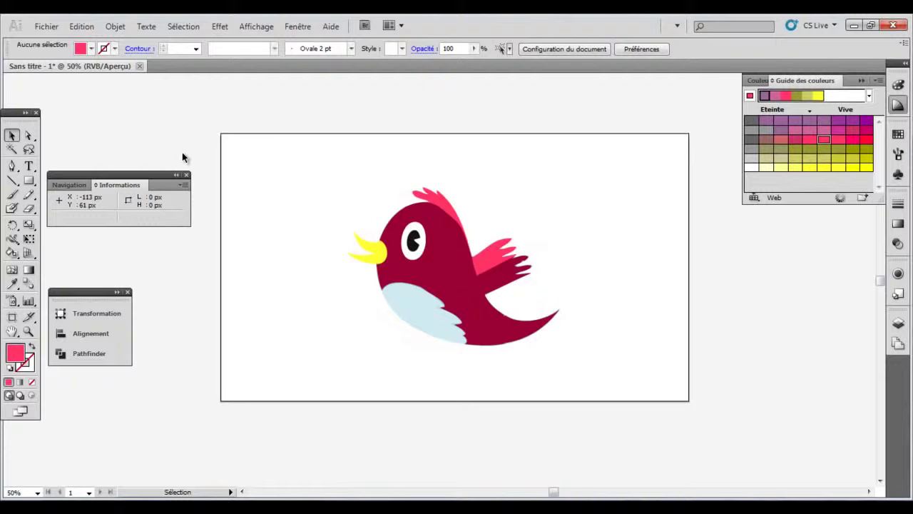
{"action": "key", "text": "ctrl+plus"}
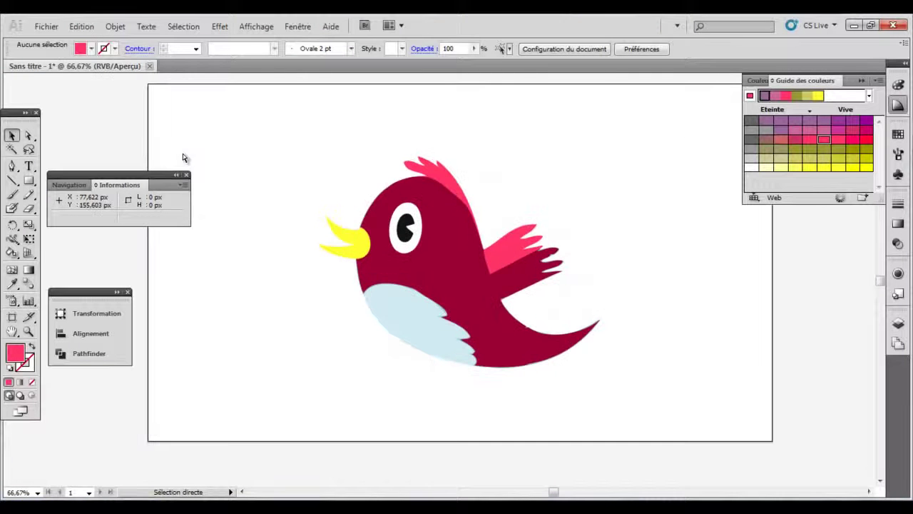